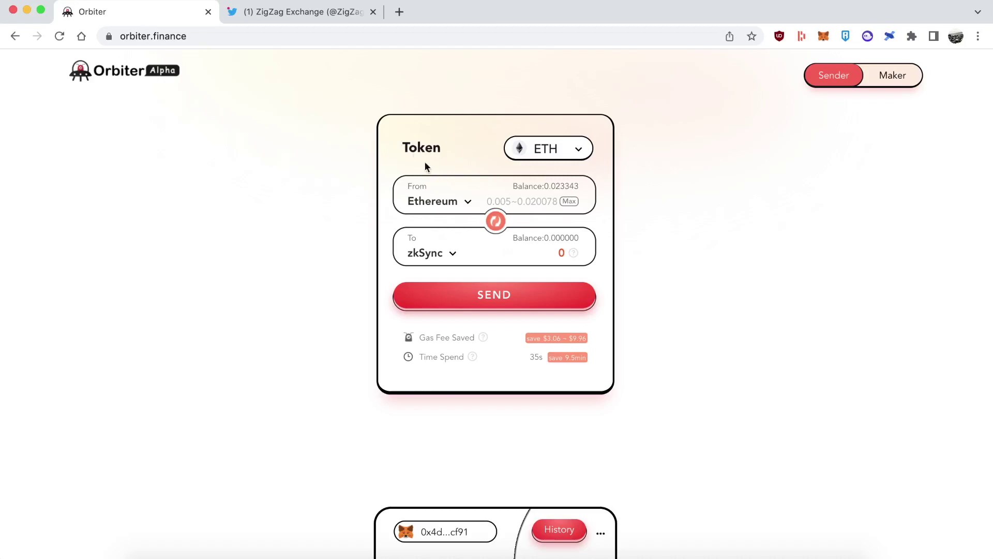
- Keep ETH as the token and make Arbitrum the source chain for the 0.1 ETH transfer to zkSync
{"action": "left_click", "coordinate": [509, 154]}
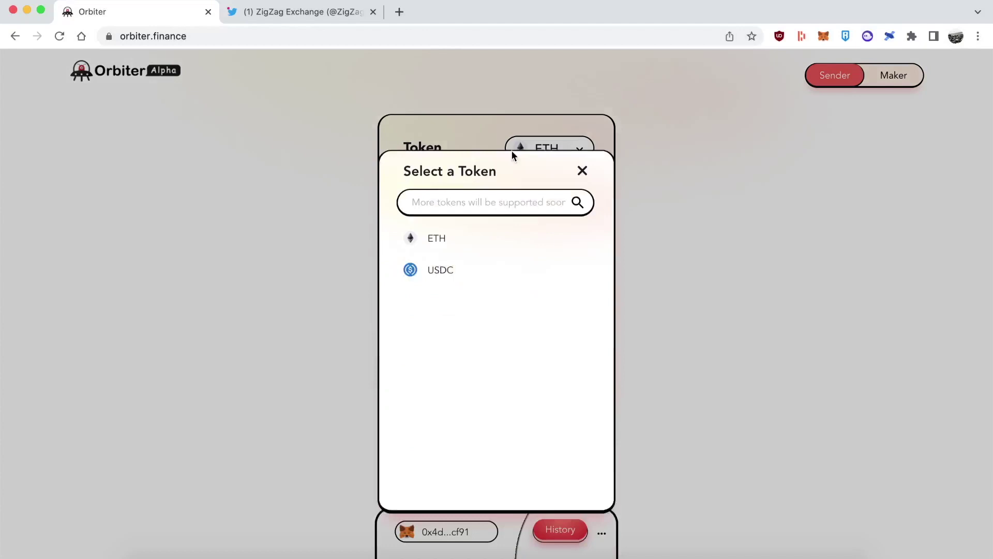
{"action": "left_click", "coordinate": [324, 228]}
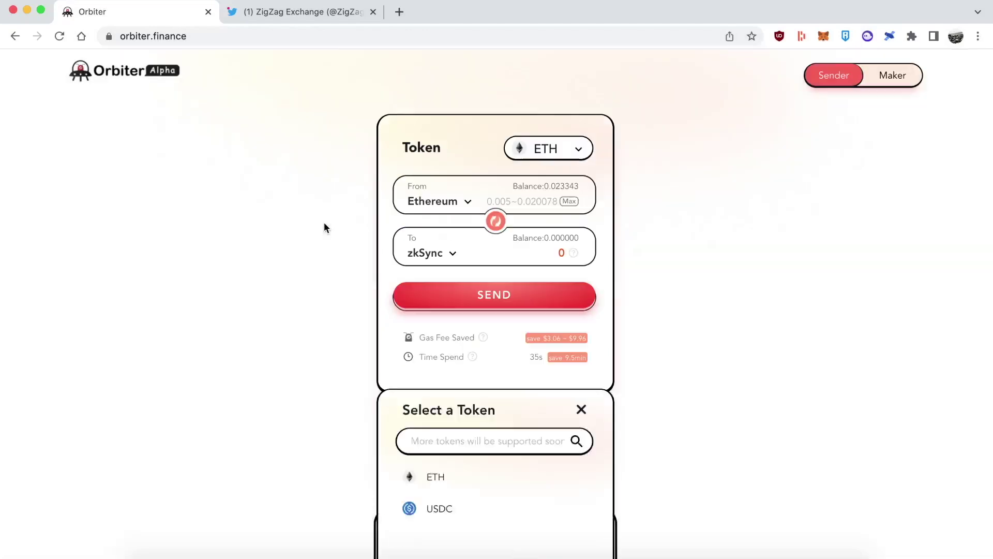
{"action": "left_click", "coordinate": [452, 206]}
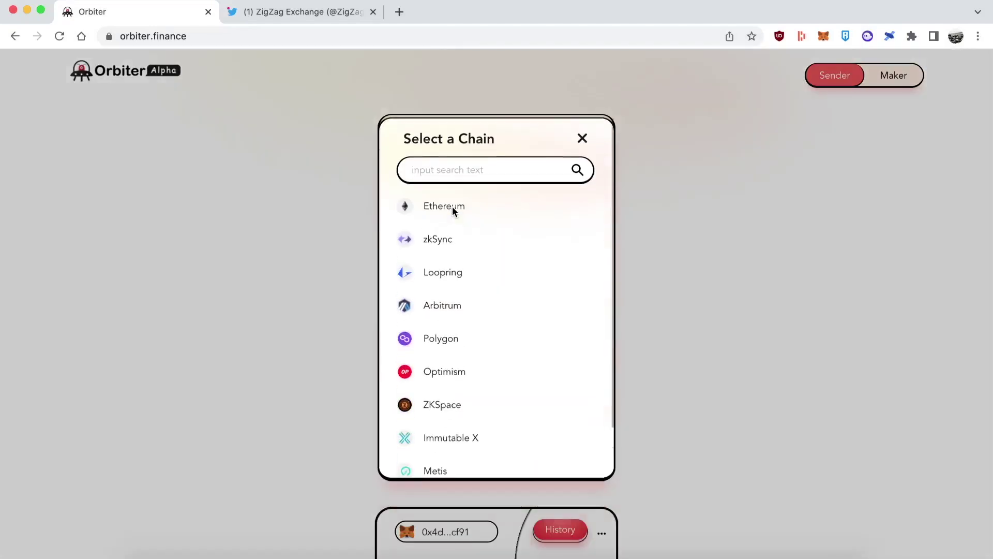
{"action": "scroll", "coordinate": [452, 213], "scroll_direction": "down", "scroll_amount": 2}
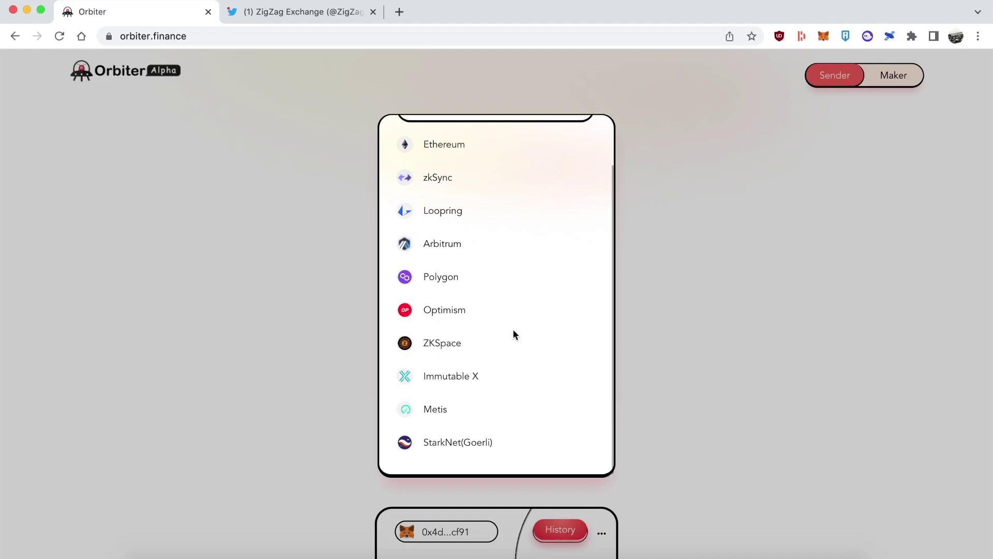
{"action": "scroll", "coordinate": [492, 344], "scroll_direction": "up", "scroll_amount": 2}
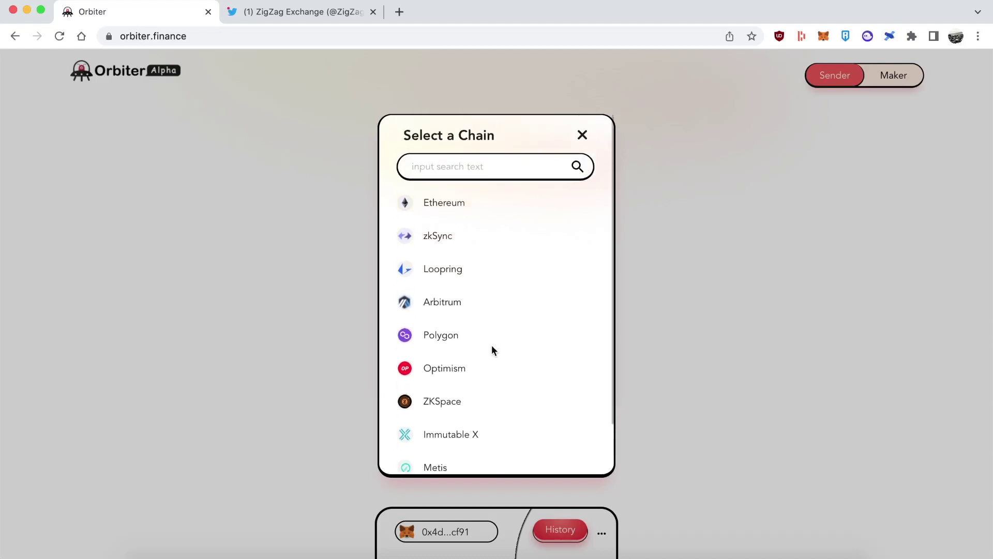
{"action": "left_click", "coordinate": [457, 302]}
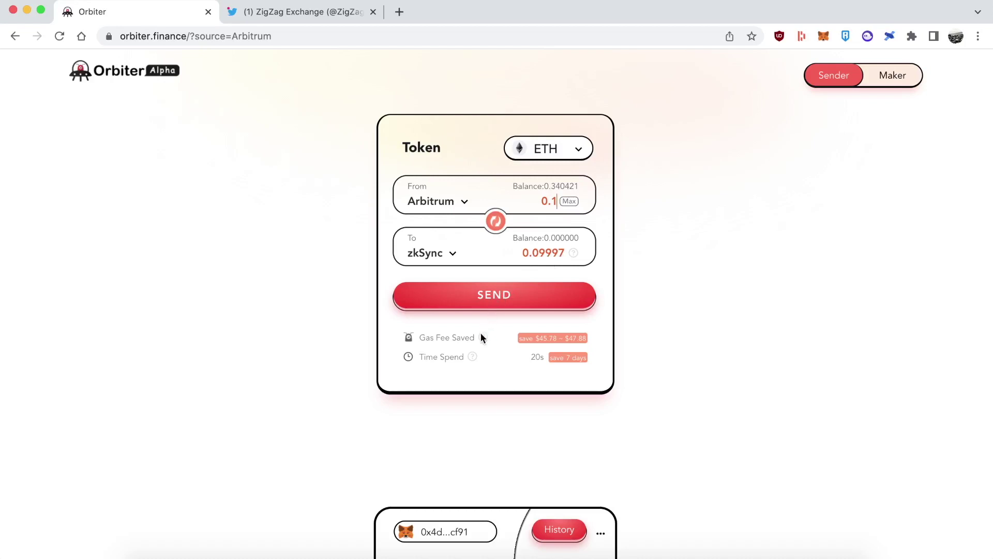
- Check the transfer's quoted 20s delivery time and $45.78–$47.88 gas saved
{"action": "mouse_move", "coordinate": [480, 338]}
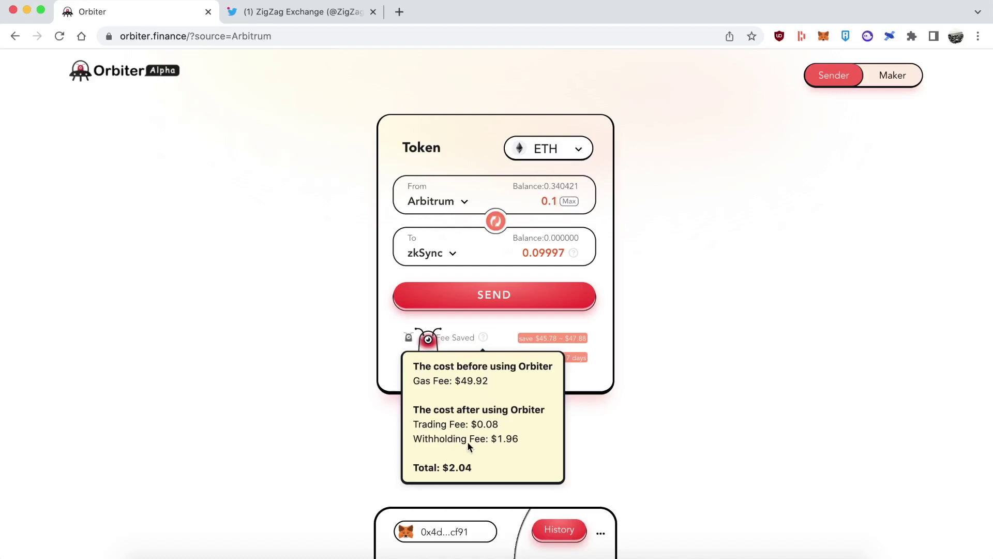
{"action": "mouse_move", "coordinate": [476, 357]}
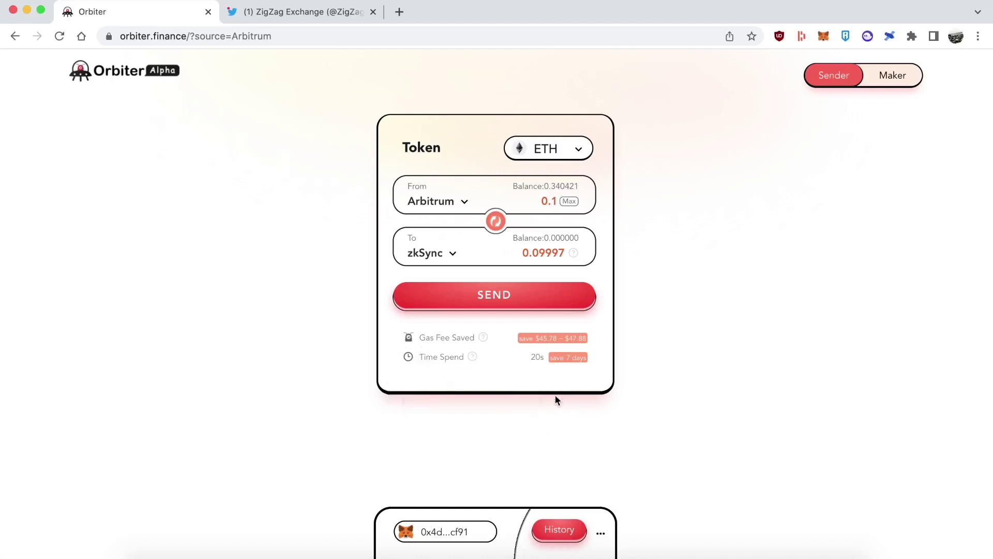
- Confirm the 0.1007 ETH Arbitrum-to-zkSync transfer and approve it in MetaMask
{"action": "left_click", "coordinate": [507, 297]}
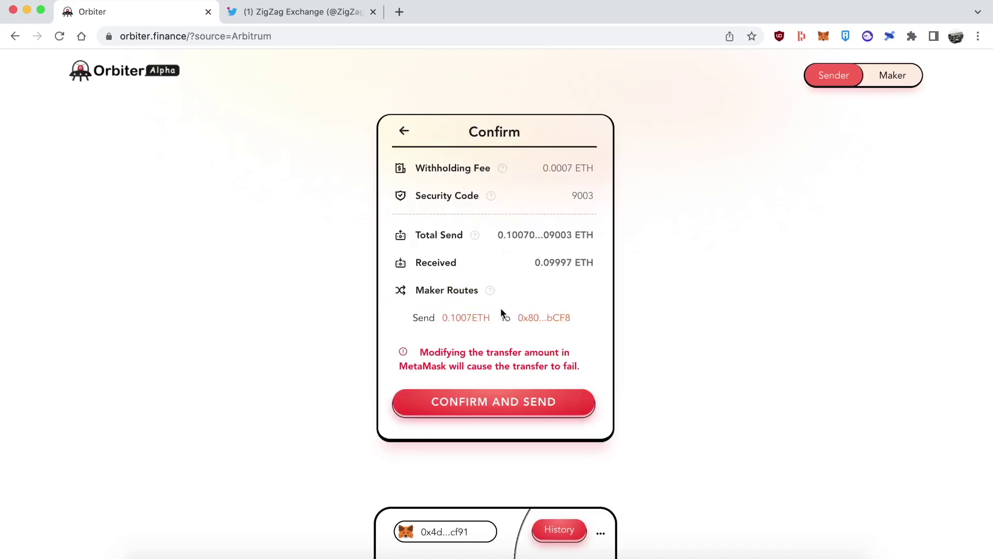
{"action": "left_click", "coordinate": [484, 406]}
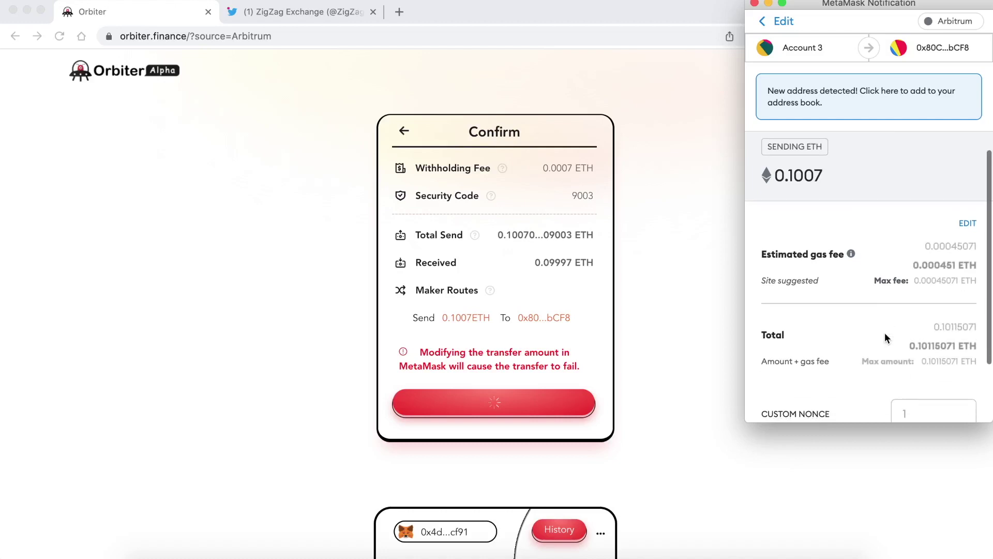
{"action": "scroll", "coordinate": [884, 337], "scroll_direction": "down", "scroll_amount": 3}
{"action": "left_click", "coordinate": [922, 409]}
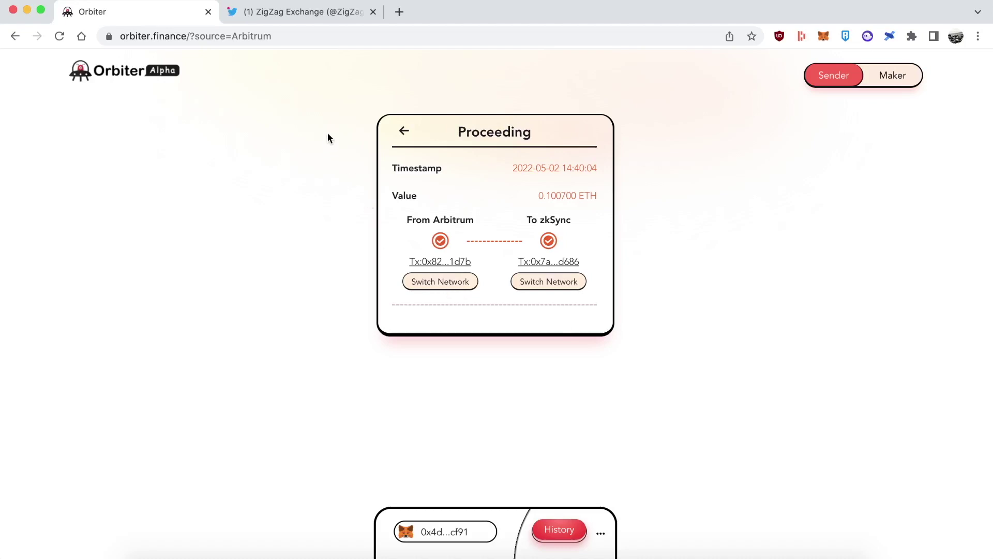
- From the ZigZag Twitter tab, visit the Ethereum L1-to-zkSync bridge page, then return to the ZigZag homepage
{"action": "left_click", "coordinate": [321, 14]}
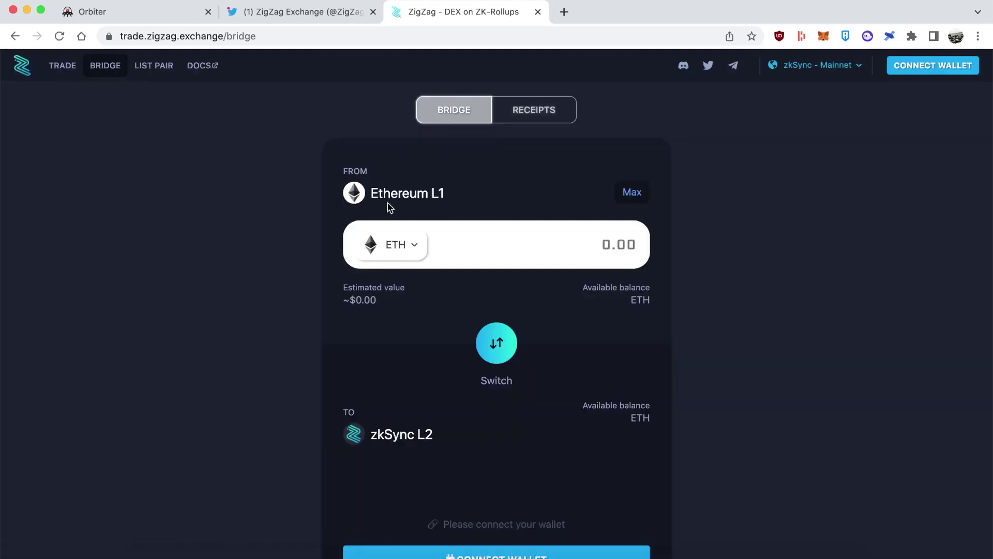
{"action": "triple_click", "coordinate": [407, 191]}
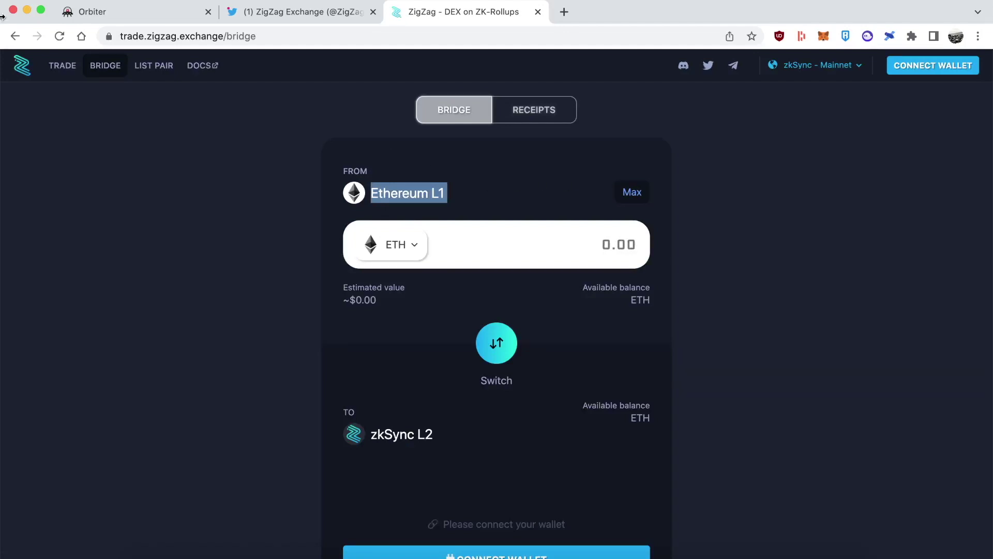
{"action": "left_click", "coordinate": [14, 36]}
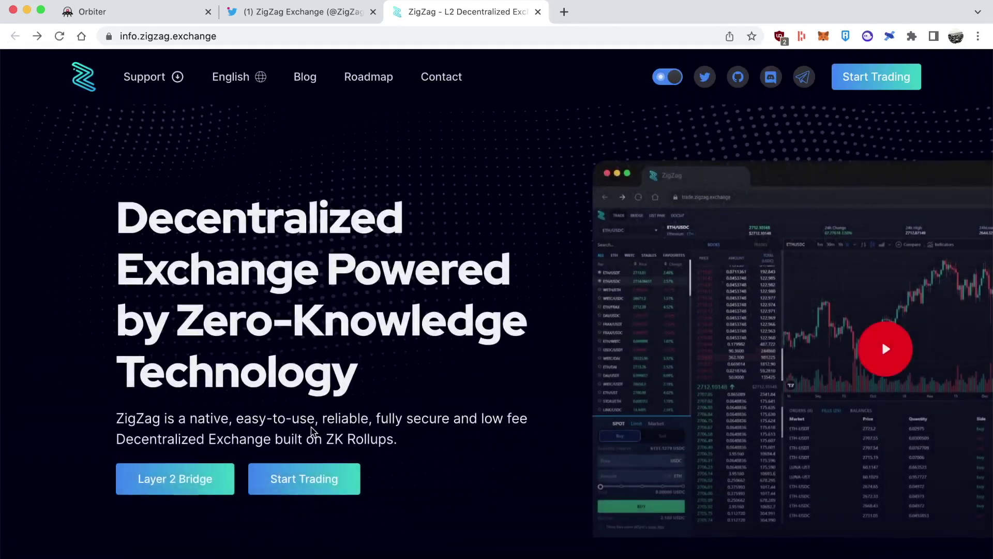
- Open ZigZag's ETH/USDC trading page on zkSync Mainnet and let MetaMask switch networks for wallet connection
{"action": "left_click", "coordinate": [305, 484]}
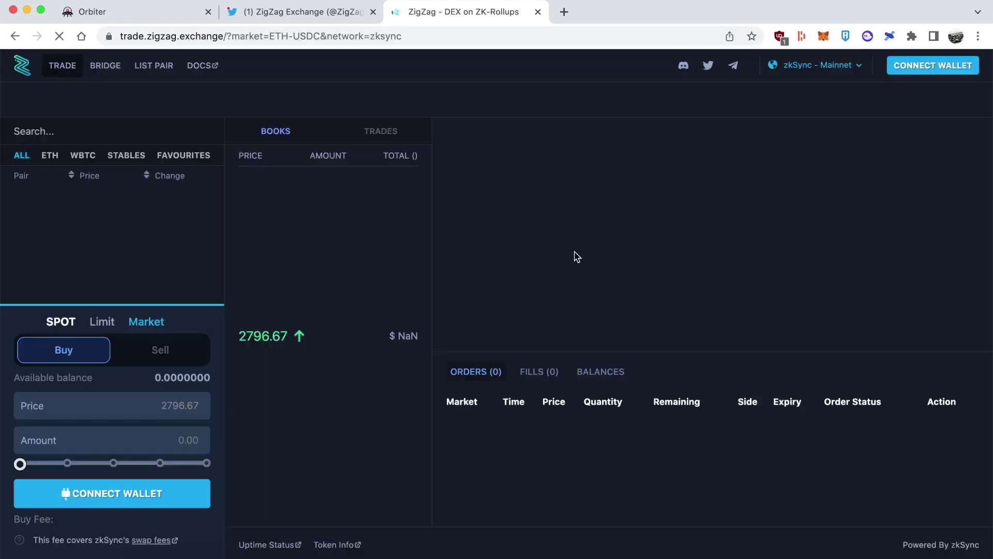
{"action": "left_click", "coordinate": [853, 66]}
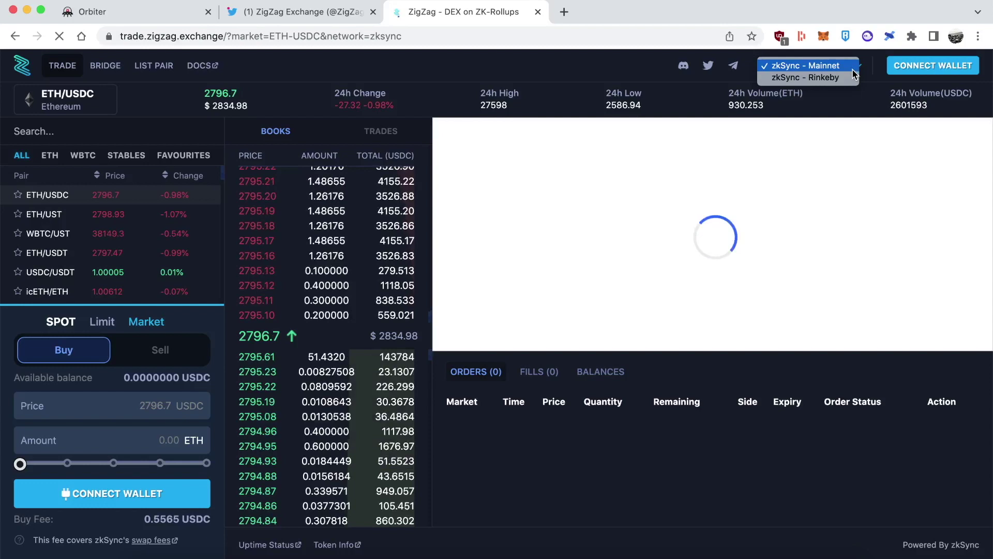
{"action": "left_click", "coordinate": [846, 66]}
{"action": "left_click", "coordinate": [891, 65]}
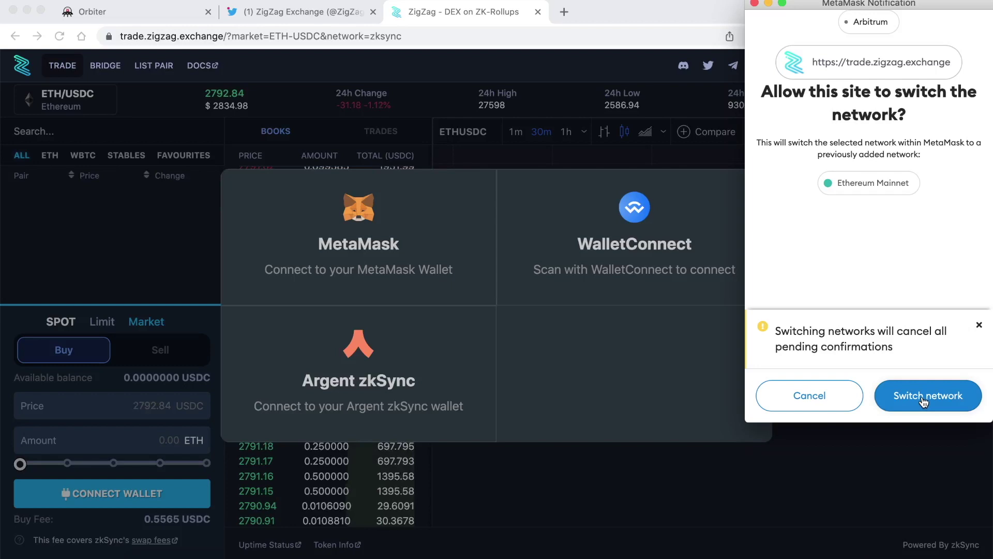
{"action": "left_click", "coordinate": [924, 396]}
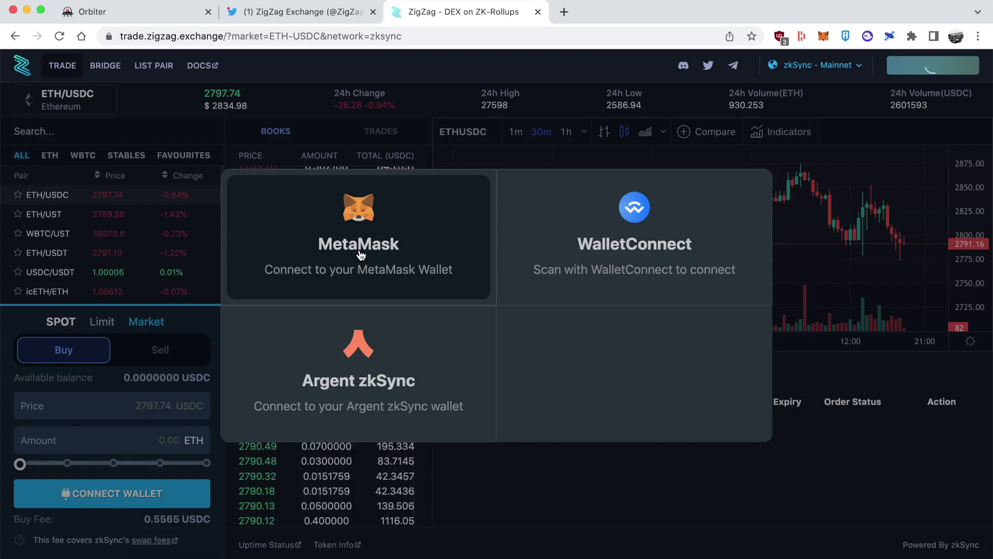
- Connect MetaMask and sign both the zkSync account-access and key-registration requests
{"action": "left_click", "coordinate": [360, 255]}
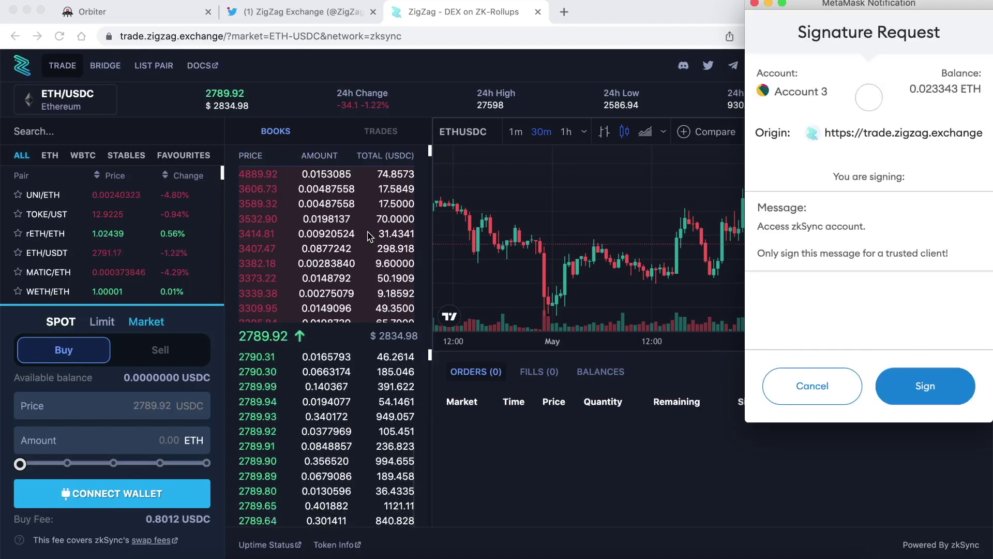
{"action": "left_click", "coordinate": [924, 385]}
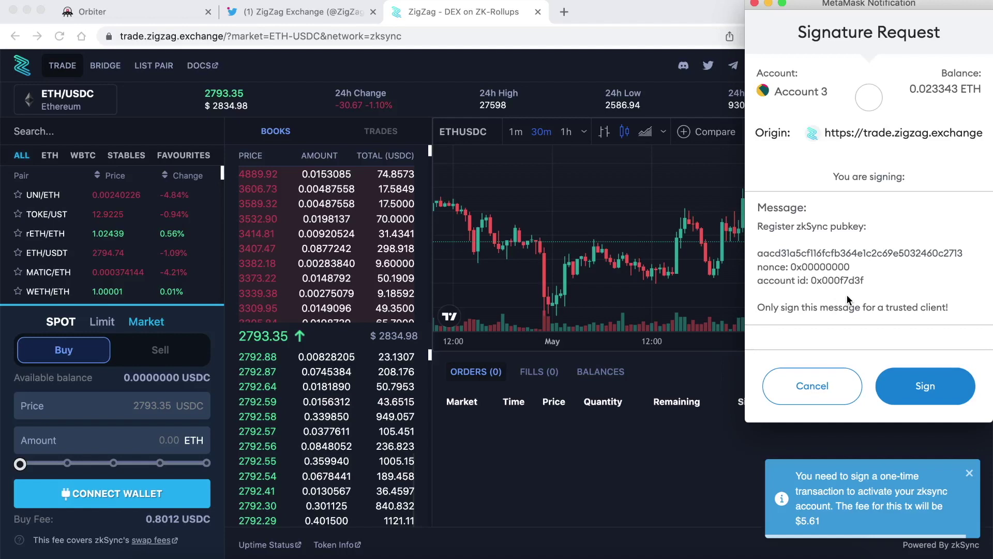
{"action": "left_click", "coordinate": [916, 385]}
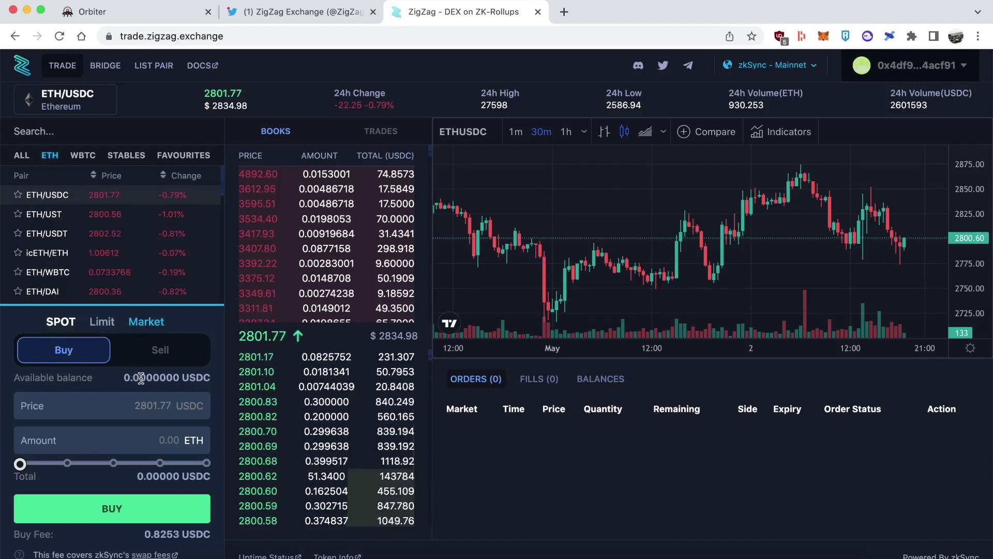
- On the ETH/USDC market, set up a sell of half the ETH balance (0.048798 ETH)
{"action": "left_click", "coordinate": [66, 195]}
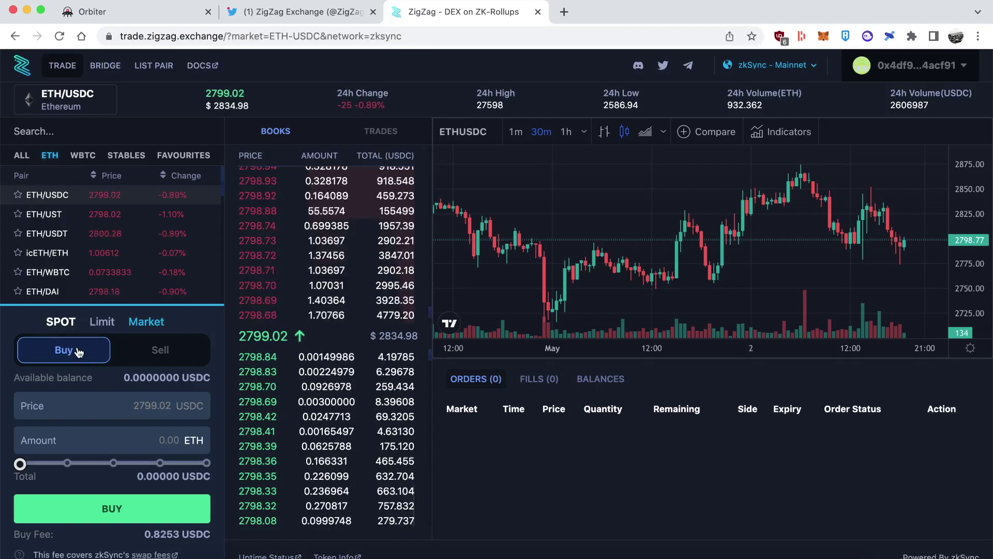
{"action": "left_click", "coordinate": [142, 362]}
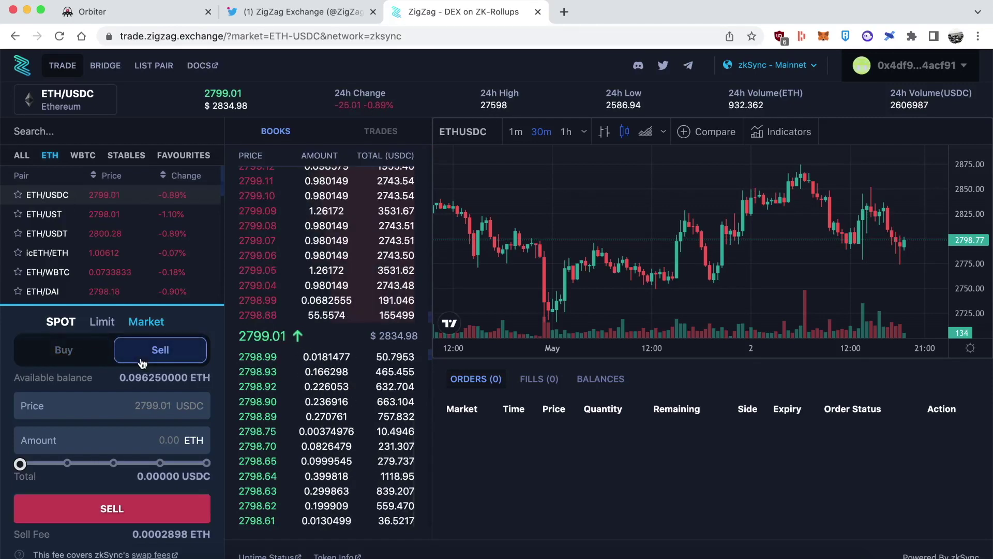
{"action": "left_click", "coordinate": [114, 462]}
- Make it a limit order priced at 2800 USDC, totalling 136.634 USDC
{"action": "double_click", "coordinate": [138, 405]}
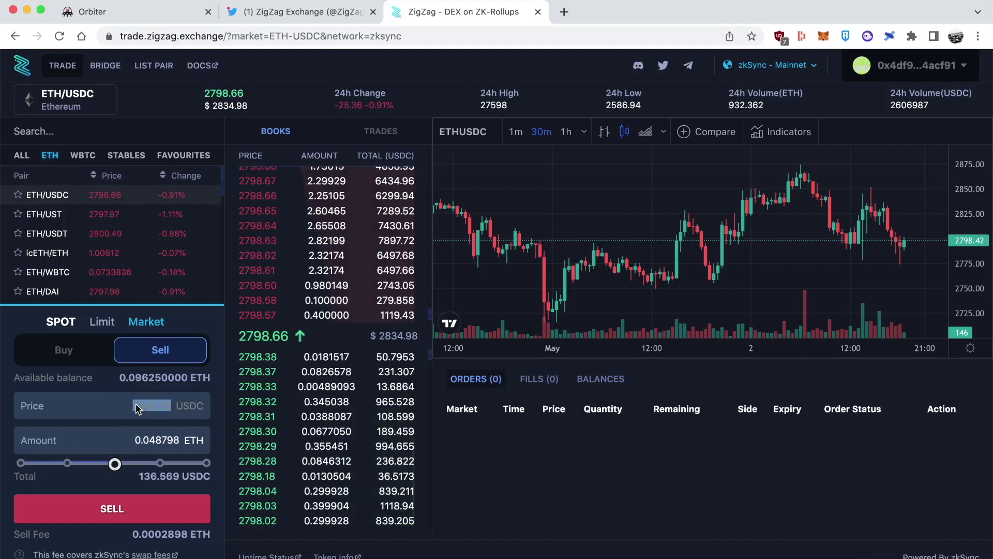
{"action": "left_click", "coordinate": [106, 326]}
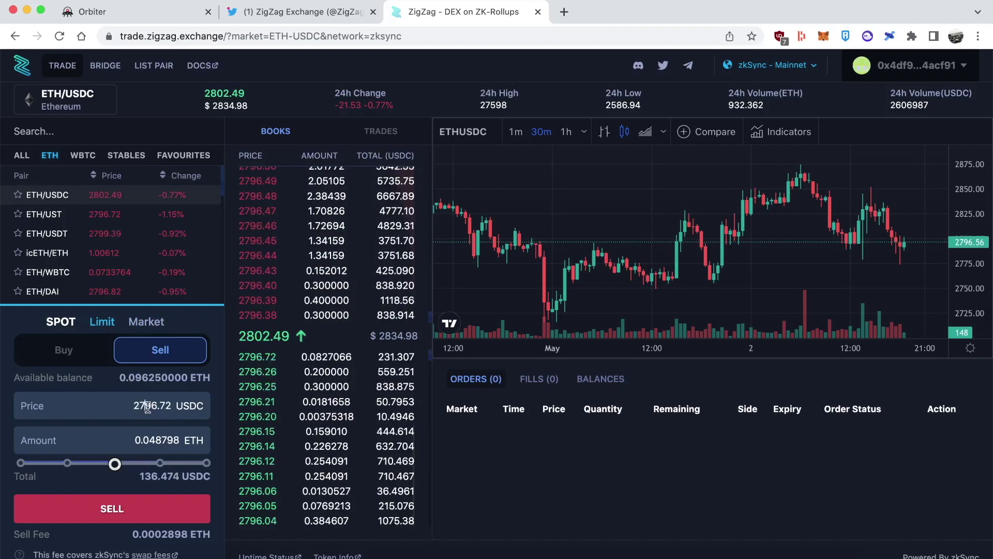
{"action": "left_click_drag", "start_coordinate": [148, 407], "coordinate": [179, 407]}
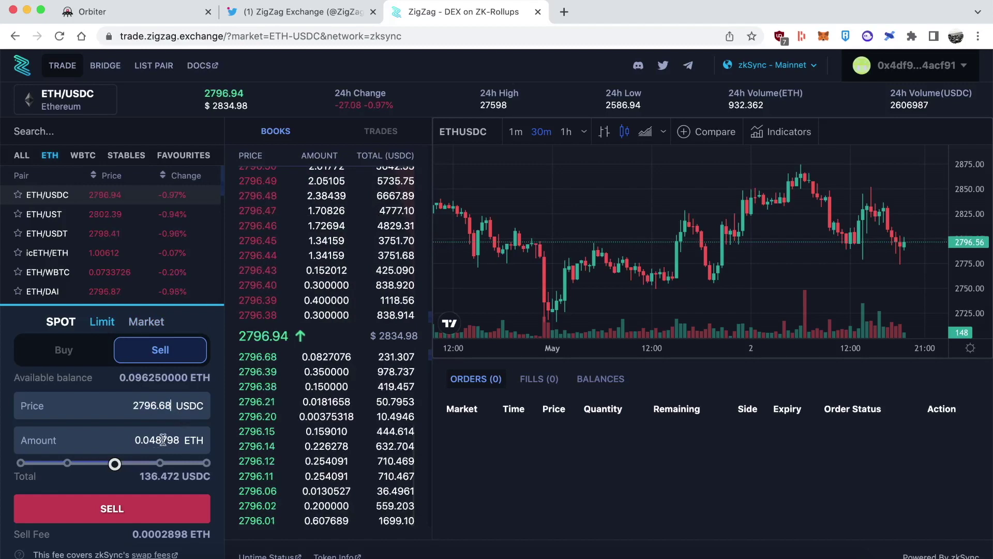
{"action": "double_click", "coordinate": [155, 405]}
{"action": "type", "text": "1"}
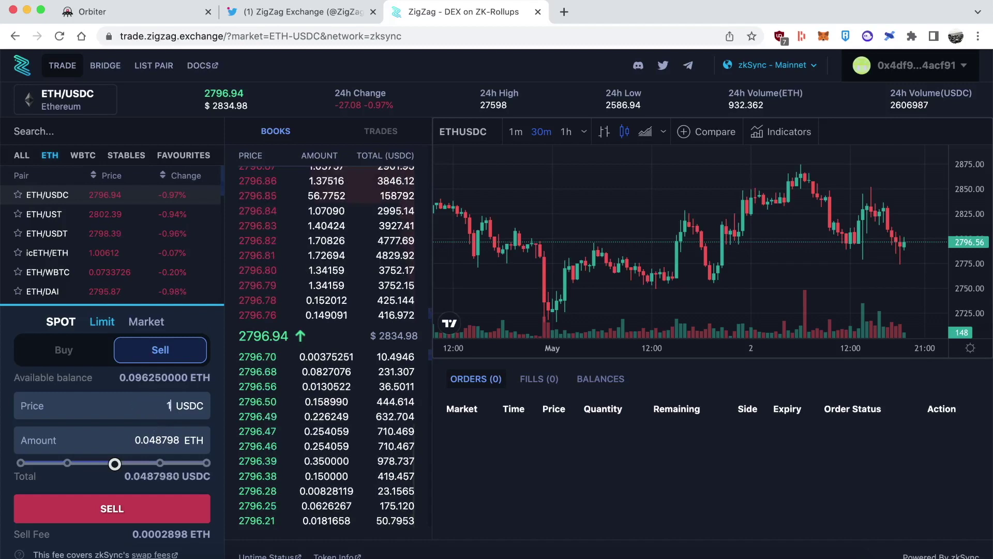
{"action": "type", "text": "796"}
{"action": "key", "text": "BackSpace"}
{"action": "key", "text": "BackSpace"}
{"action": "key", "text": "BackSpace"}
{"action": "key", "text": "BackSpace"}
{"action": "type", "text": "2"}
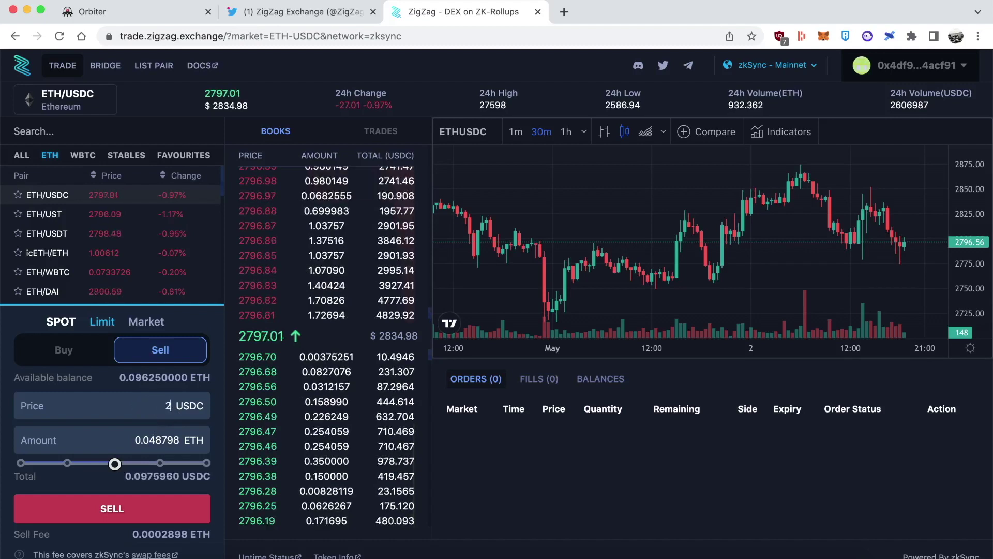
{"action": "type", "text": "800"}
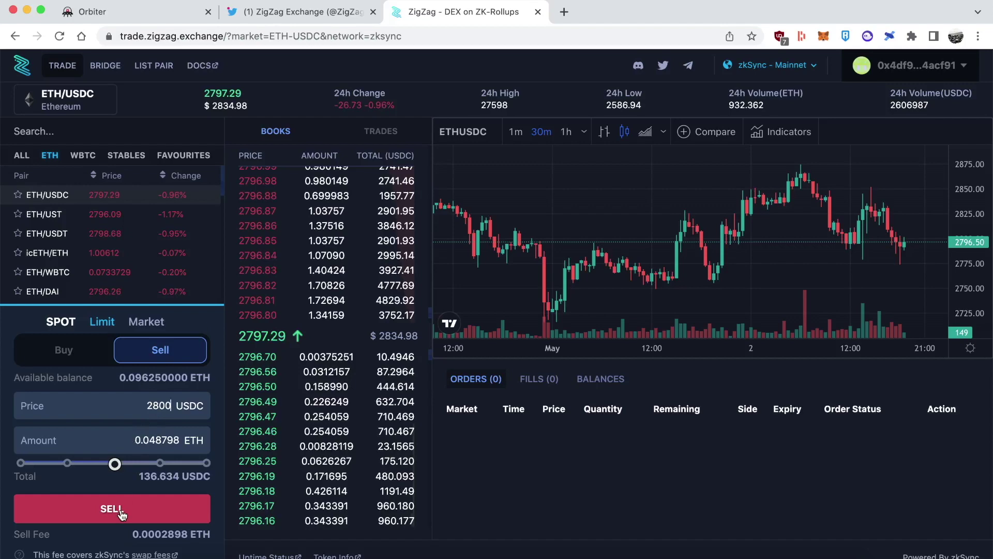
- Submit the 2800 USDC limit sell and sign the order in MetaMask
{"action": "left_click", "coordinate": [123, 512]}
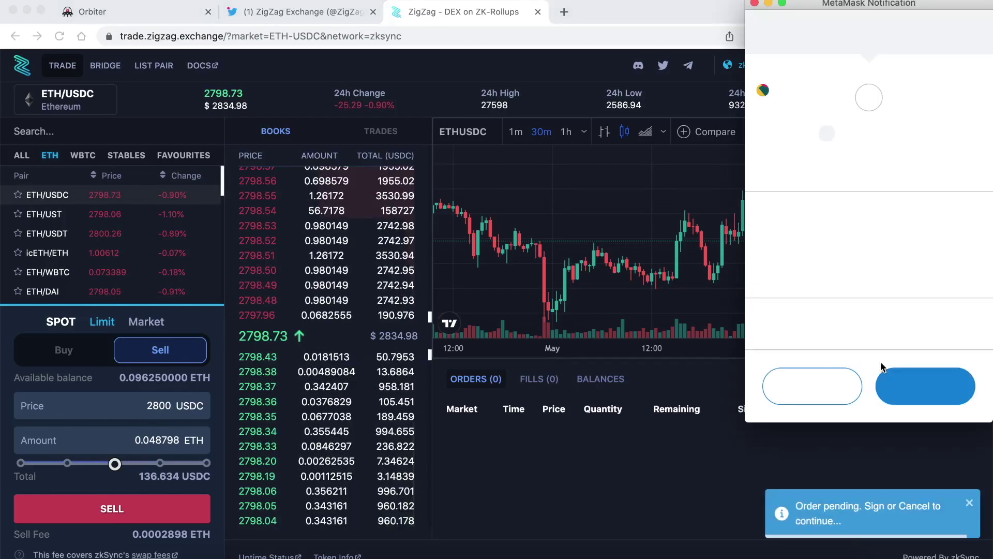
{"action": "left_click", "coordinate": [911, 386]}
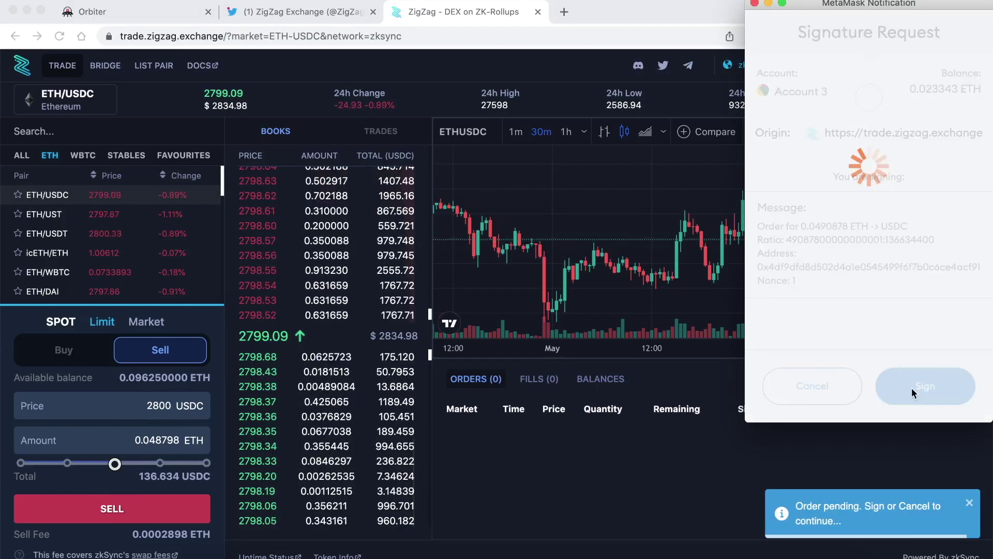